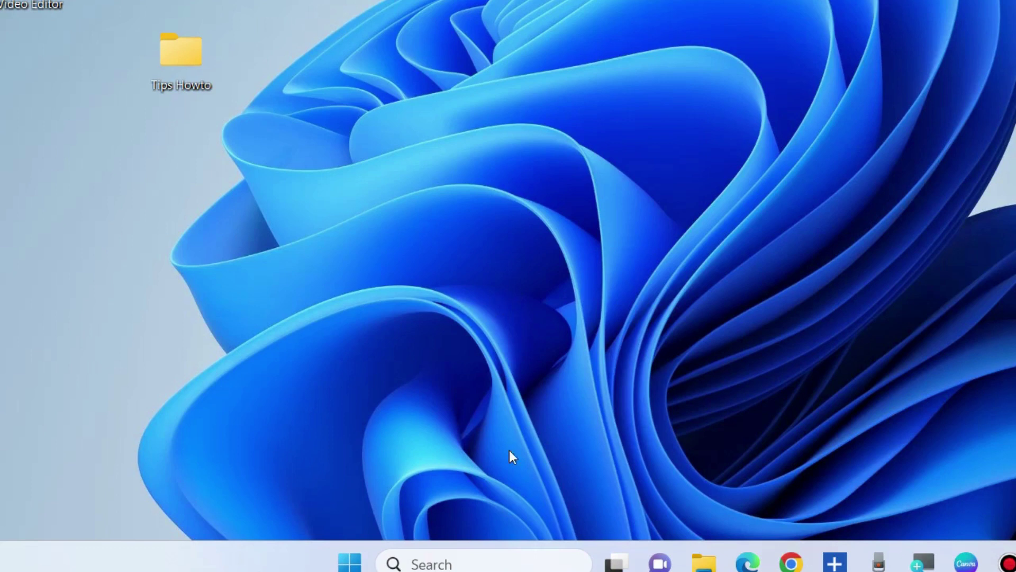
# Run the Windows Update troubleshooter from Settings > Troubleshoot > Other troubleshooters.
pyautogui.rightClick(353, 562)
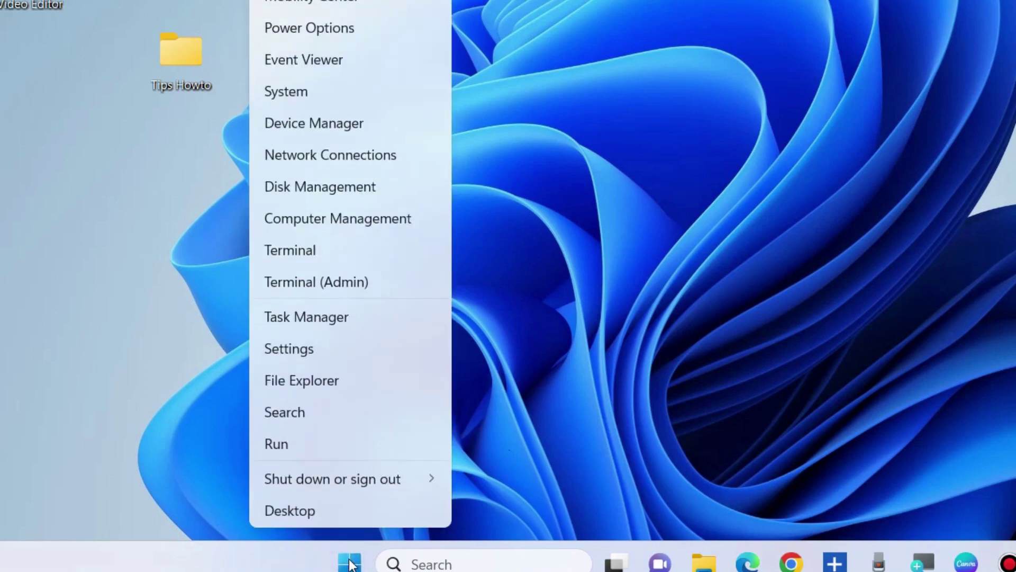
pyautogui.click(296, 351)
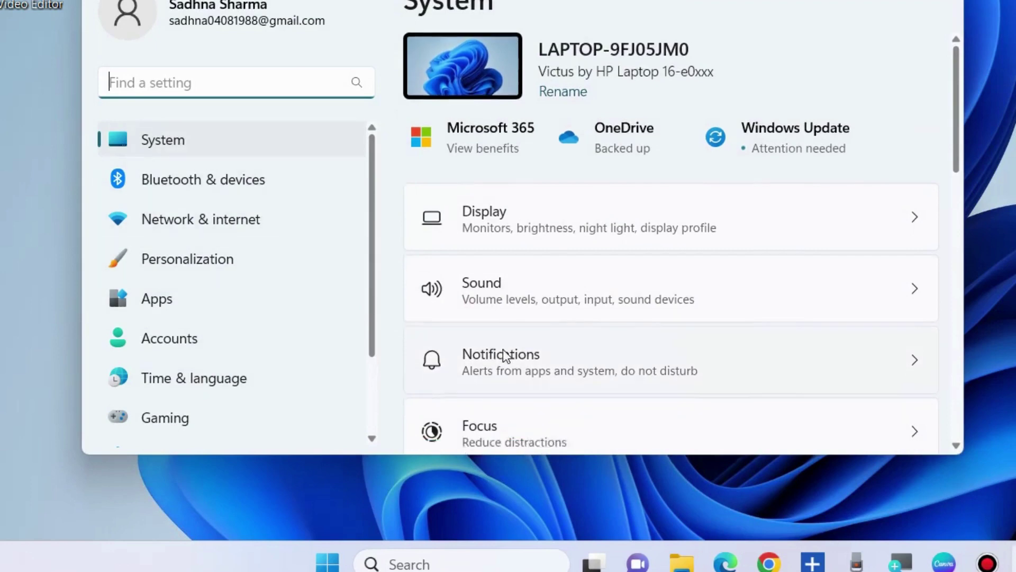
pyautogui.scroll(-5, 513, 349)
pyautogui.scroll(-3, 513, 349)
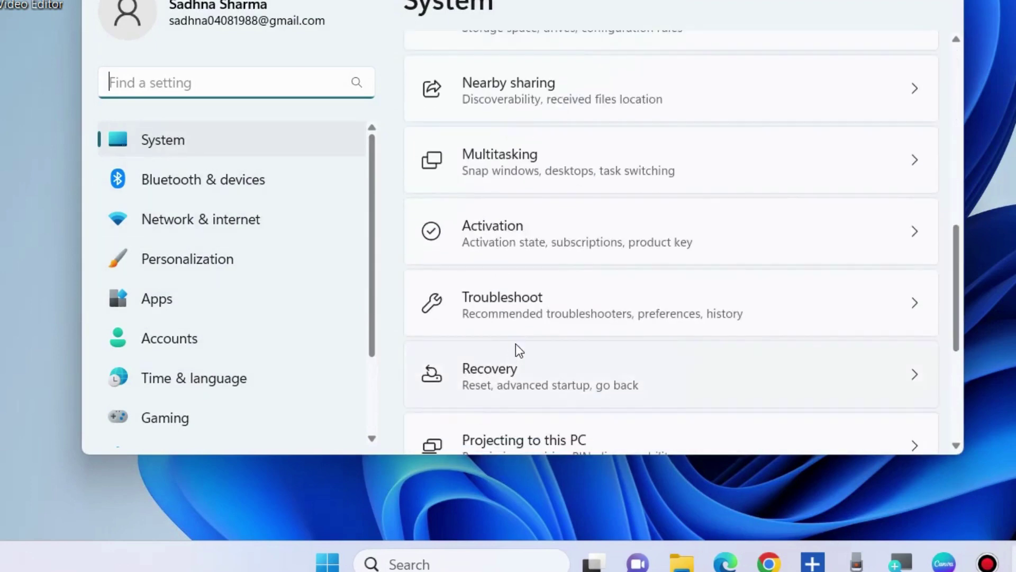
pyautogui.click(501, 300)
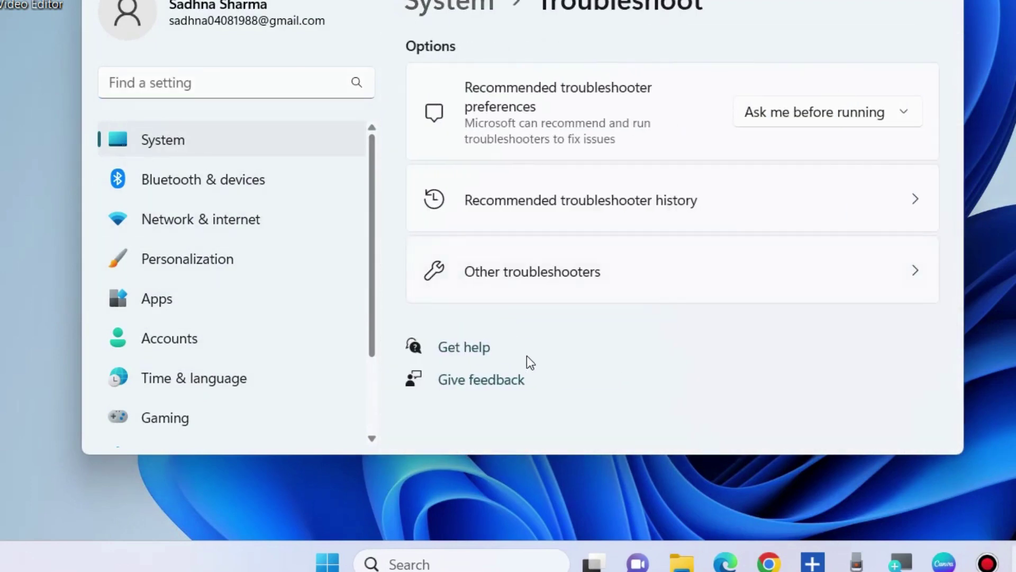
pyautogui.click(528, 275)
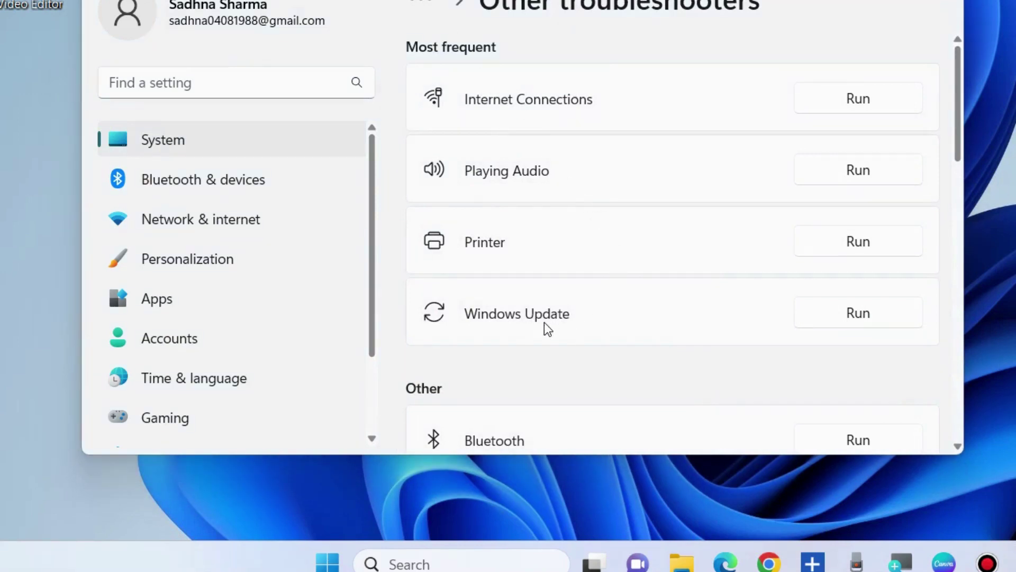
pyautogui.click(859, 313)
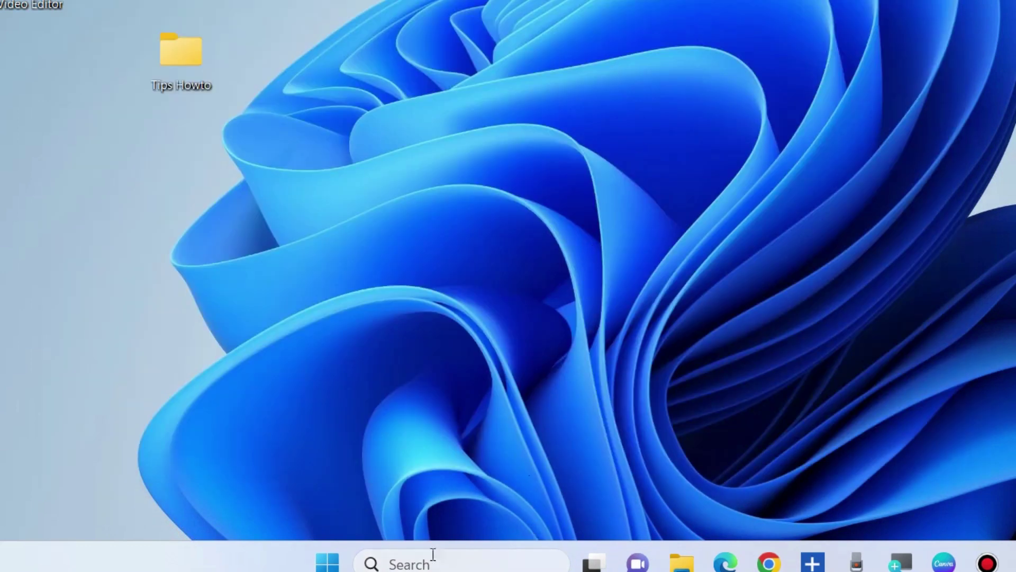
# Switch Set time automatically off on the Time & language > Date & time page.
pyautogui.rightClick(329, 562)
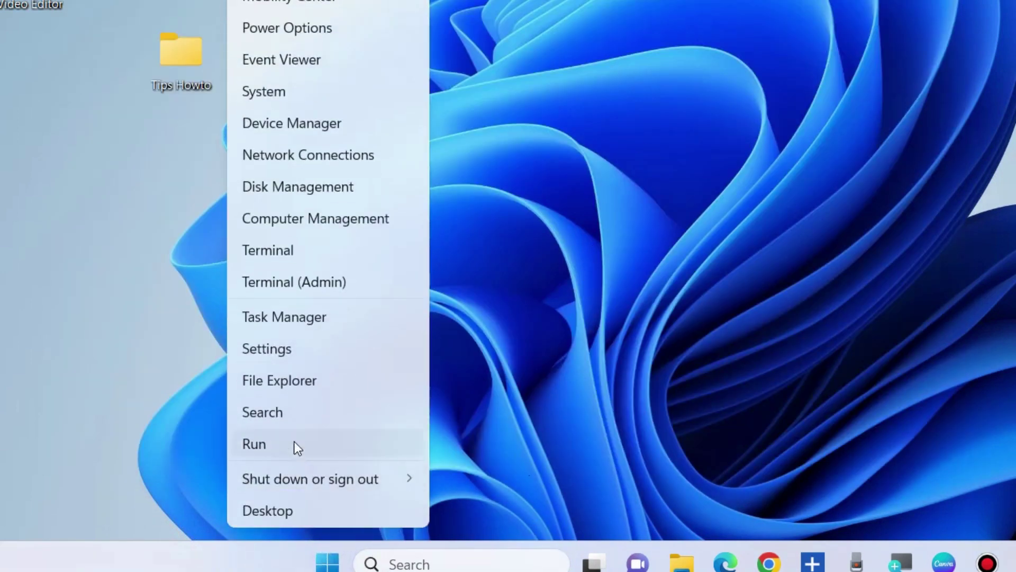
pyautogui.click(287, 348)
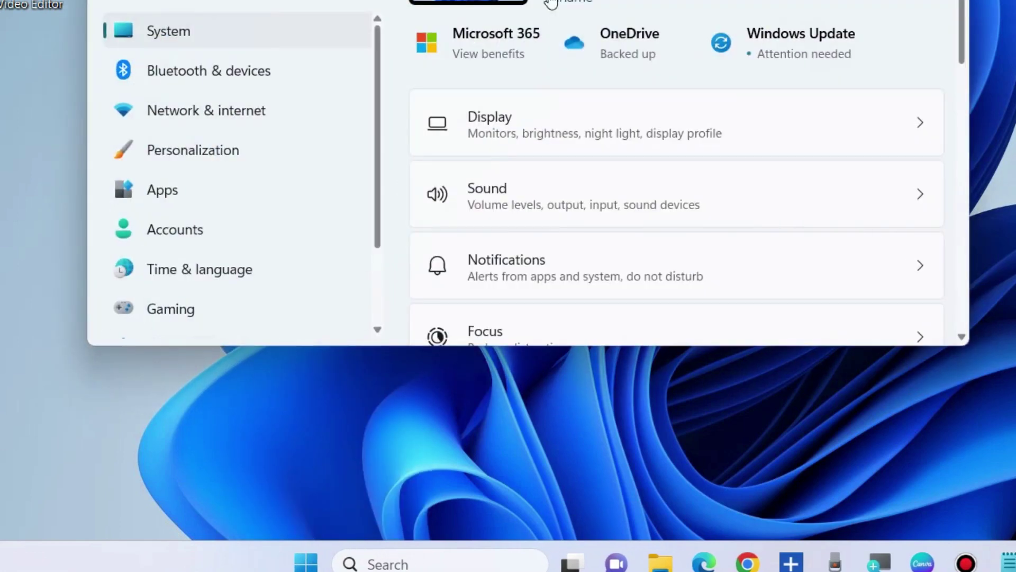
pyautogui.click(198, 271)
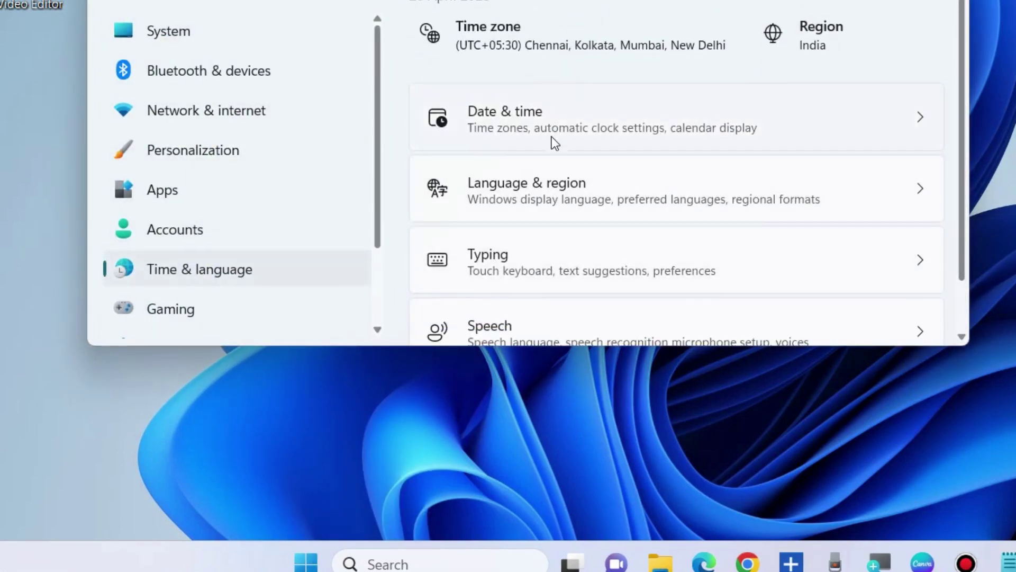
pyautogui.click(505, 120)
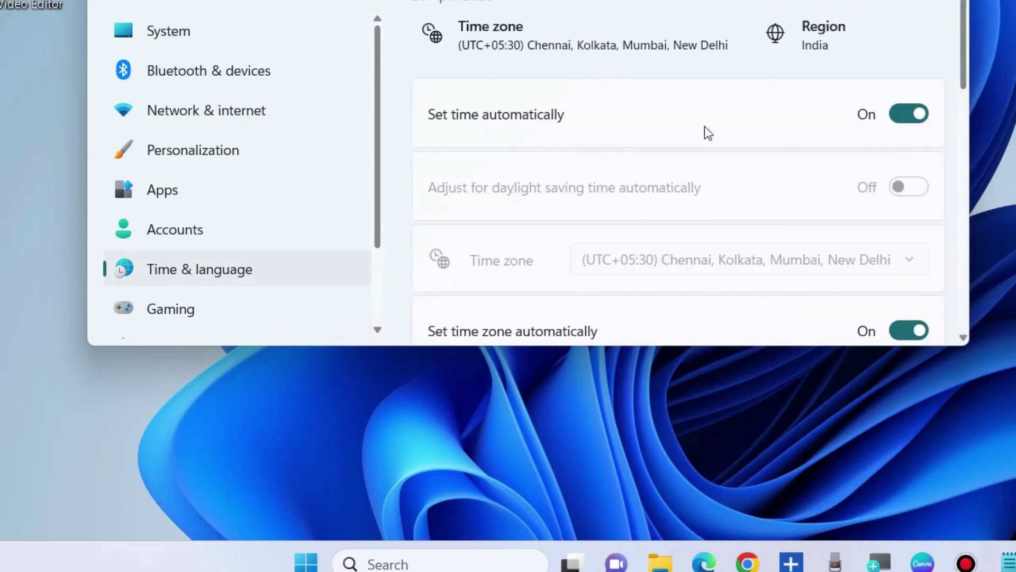
pyautogui.click(909, 114)
pyautogui.scroll(-2, 756, 174)
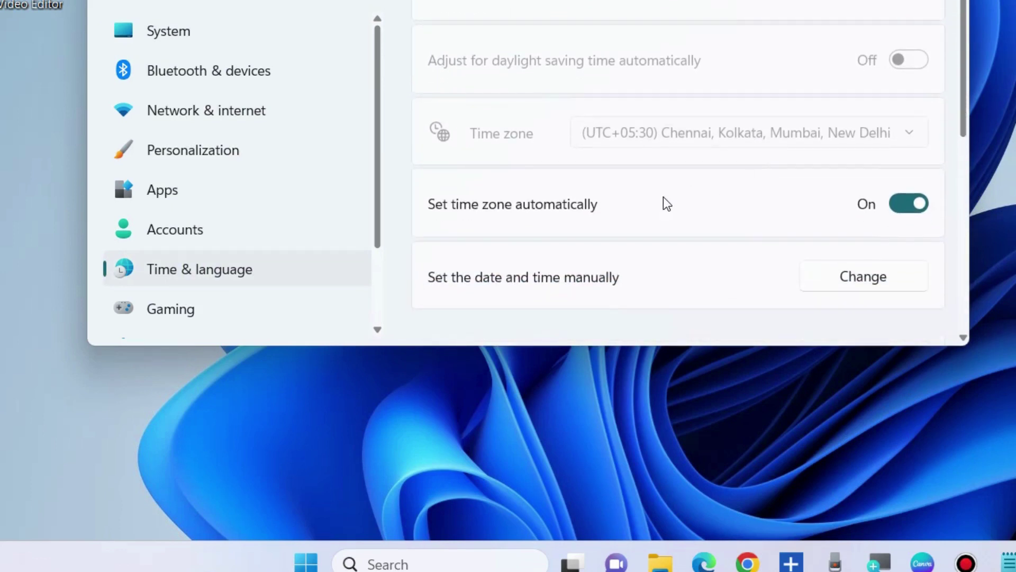
pyautogui.scroll(-2, 663, 197)
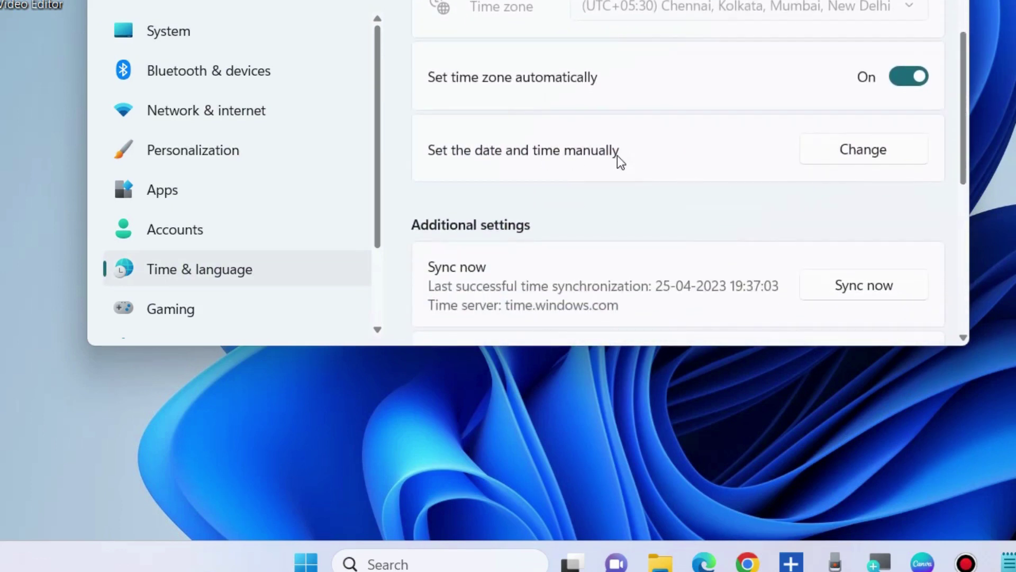
# Cancel the Change date and time dialog and turn Set time automatically back on.
pyautogui.click(870, 151)
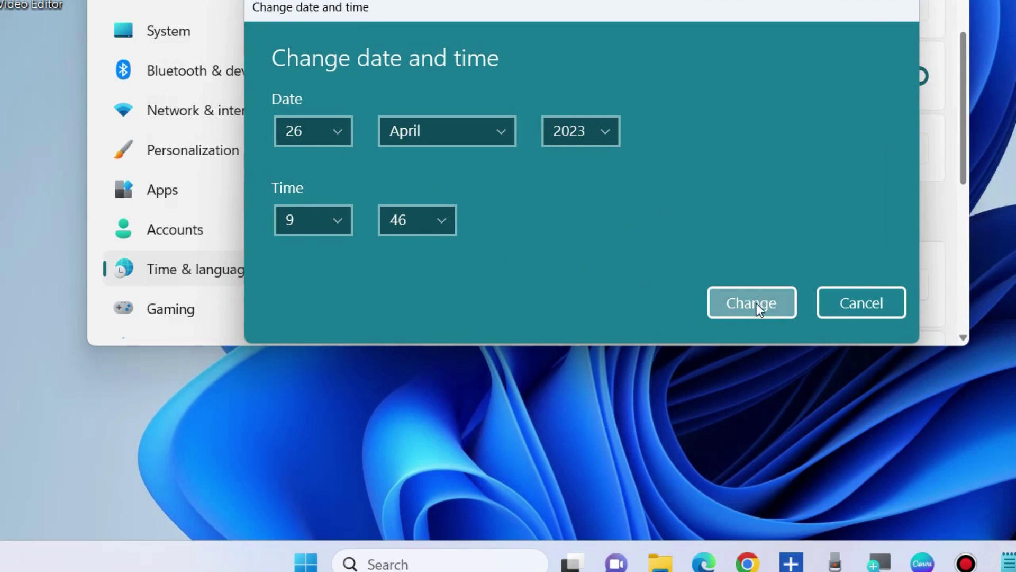
pyautogui.click(864, 301)
pyautogui.scroll(3, 612, 180)
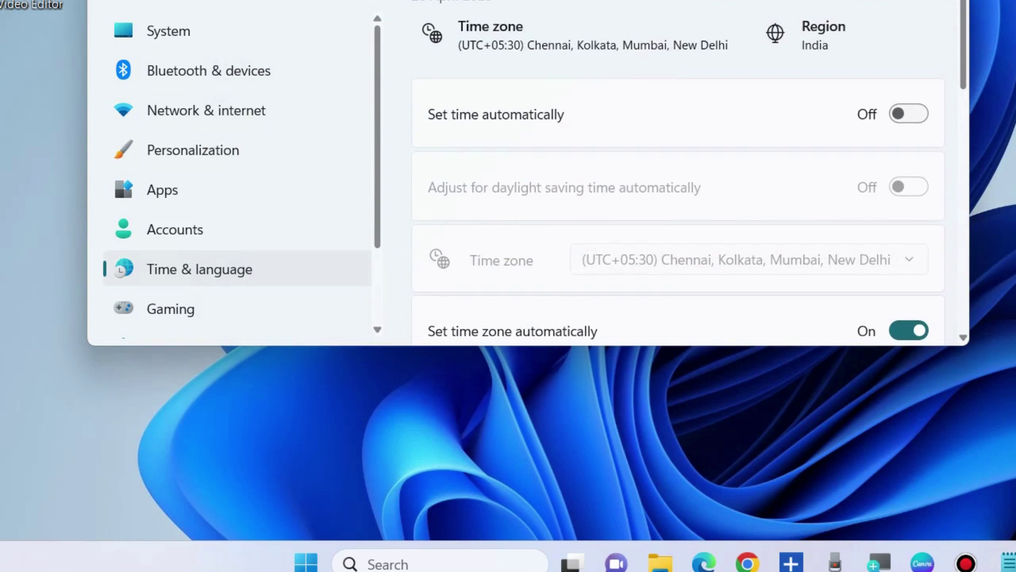
pyautogui.click(910, 114)
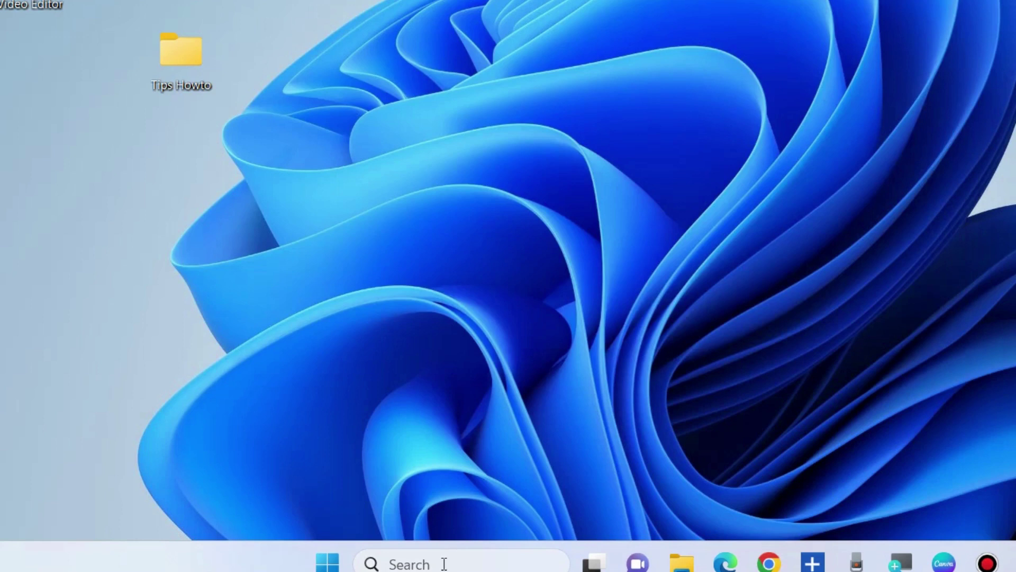
# Get sfc /scannow into an administrator Command Prompt, then bring Notepad forward.
pyautogui.click(443, 563)
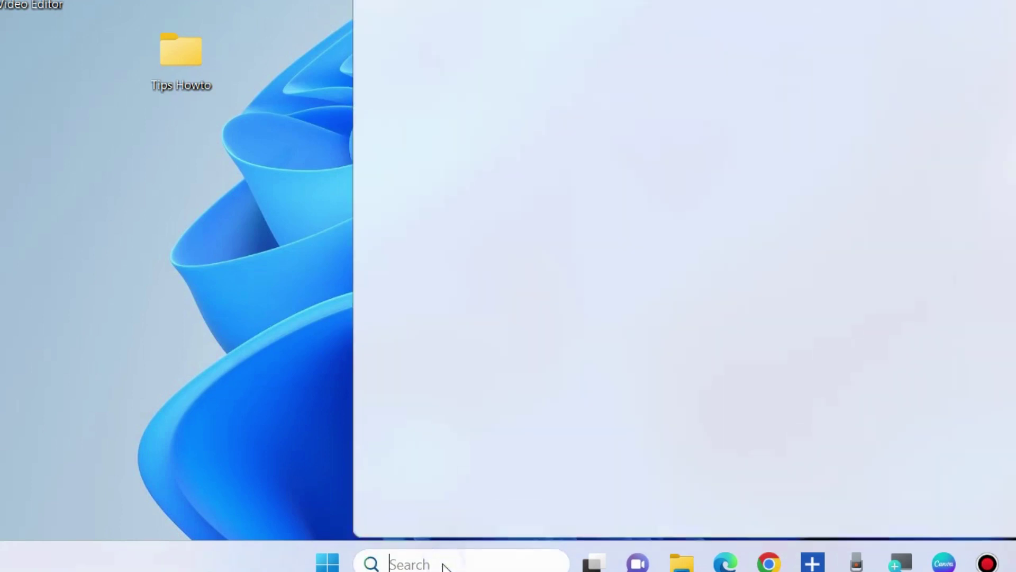
pyautogui.write('cmd')
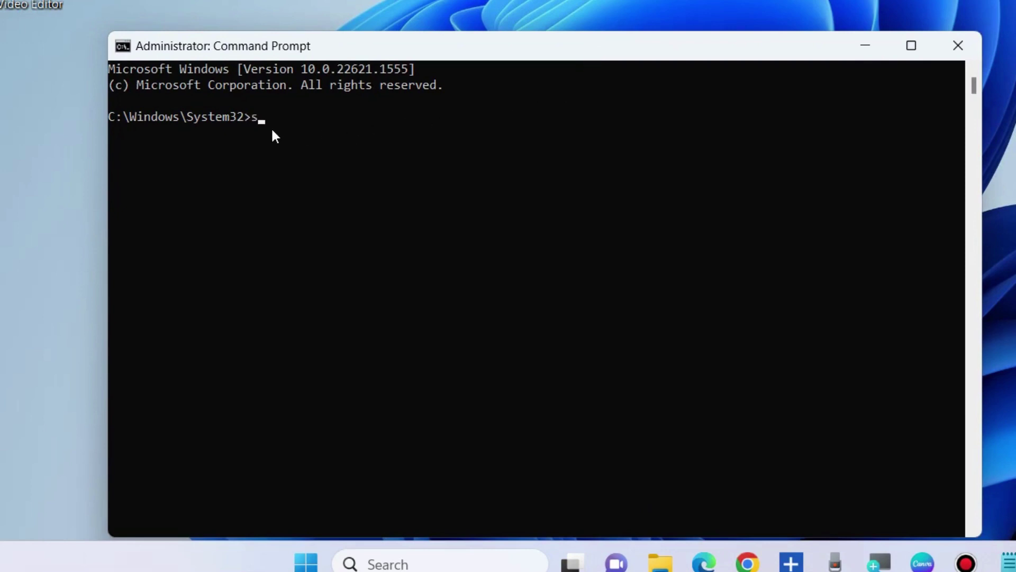
pyautogui.write('scannow')
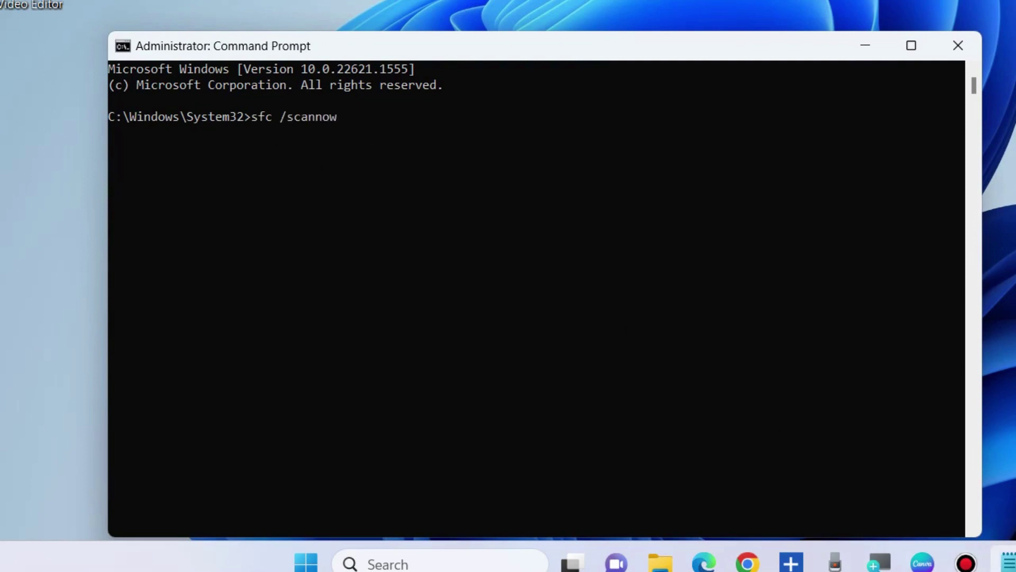
pyautogui.click(1004, 562)
# Move the Notepad notes, highlight the sfc /scannow line, then minimize Notepad.
pyautogui.moveTo(549, 44); pyautogui.dragTo(776, 112)
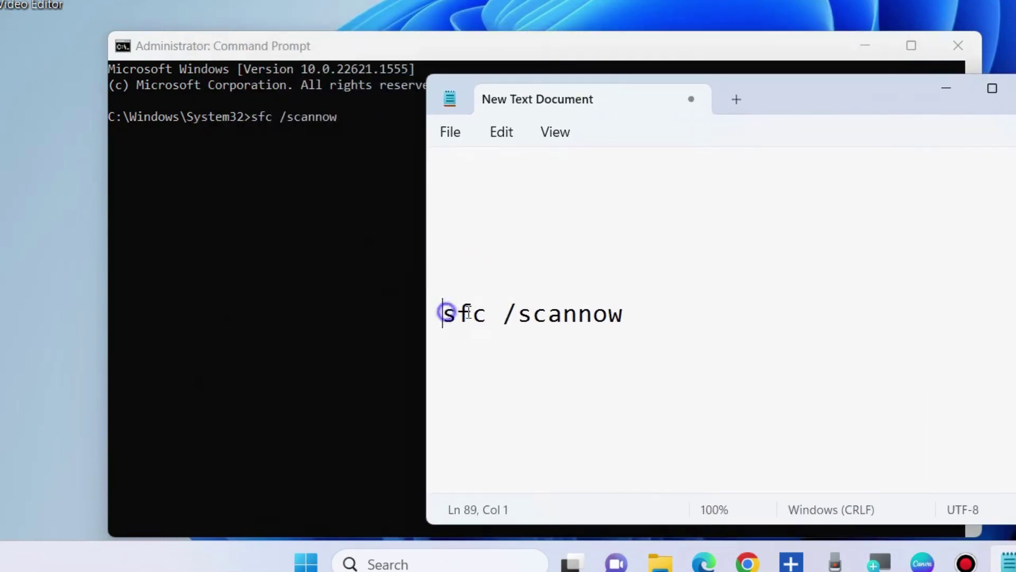
pyautogui.moveTo(444, 314); pyautogui.dragTo(624, 314)
pyautogui.click(524, 310)
pyautogui.click(947, 90)
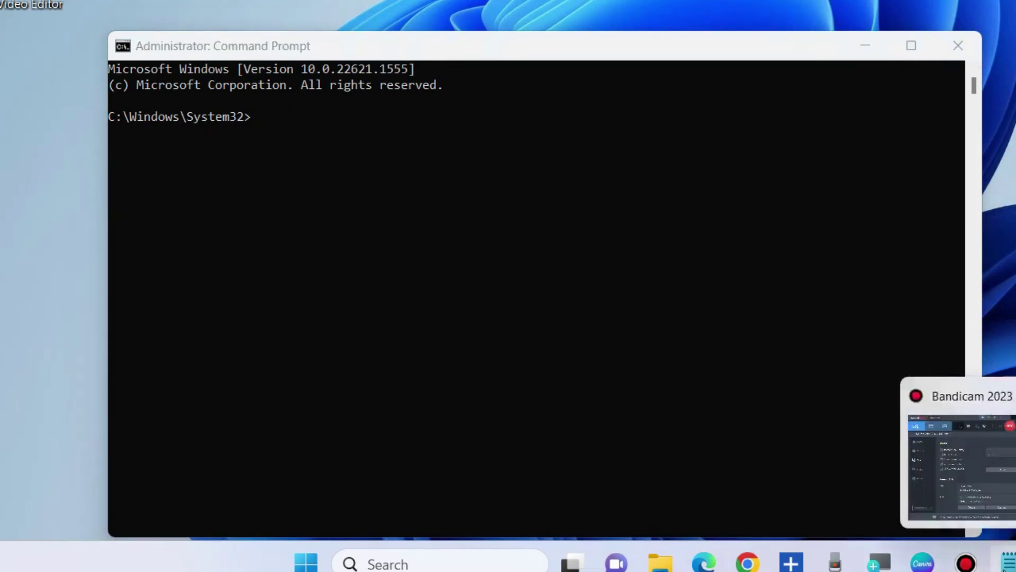
# Restore Notepad and highlight the net stop wuauserv, cryptSvc, bits and msiserver lines.
pyautogui.click(1008, 565)
pyautogui.scroll(-3, 633, 360)
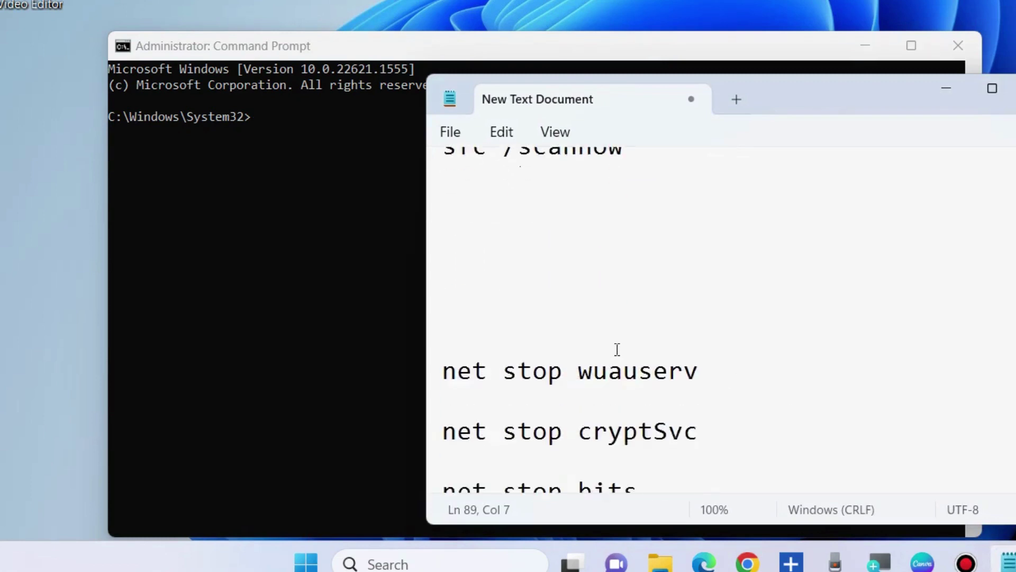
pyautogui.scroll(-2, 620, 353)
pyautogui.scroll(-1, 617, 351)
pyautogui.scroll(1, 587, 310)
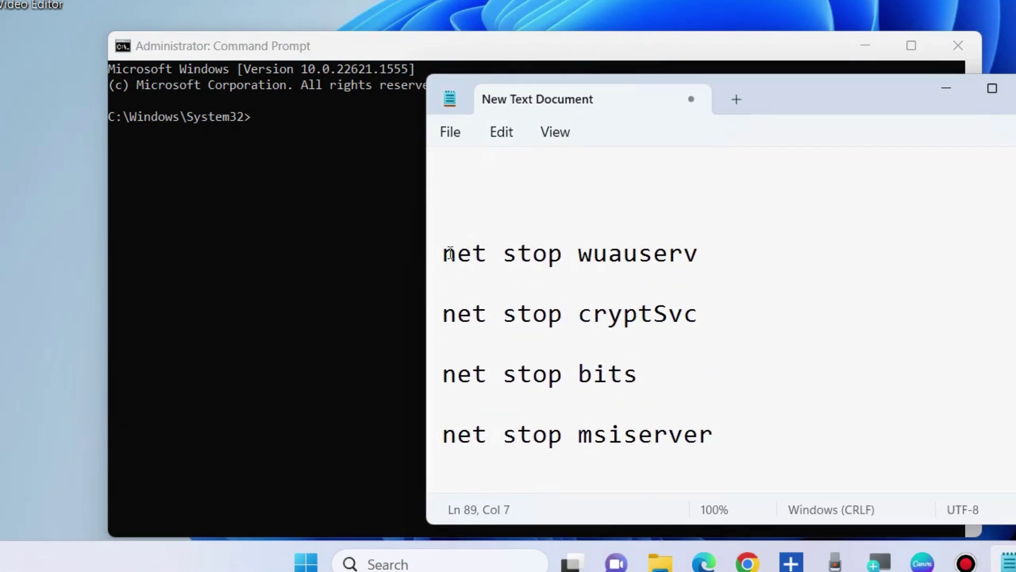
pyautogui.moveTo(443, 254); pyautogui.dragTo(729, 269)
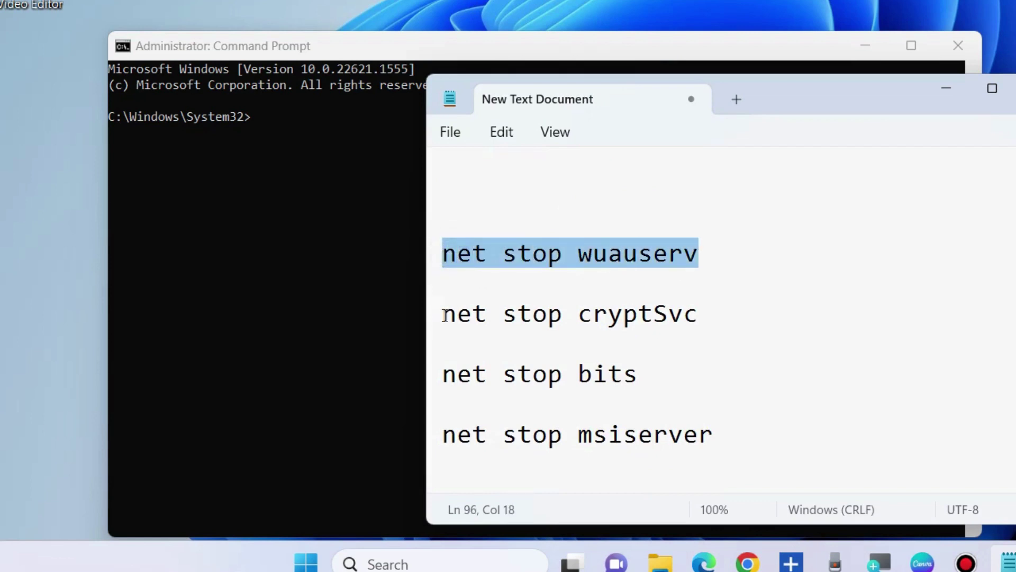
pyautogui.moveTo(443, 314); pyautogui.dragTo(723, 342)
pyautogui.moveTo(442, 373); pyautogui.dragTo(632, 392)
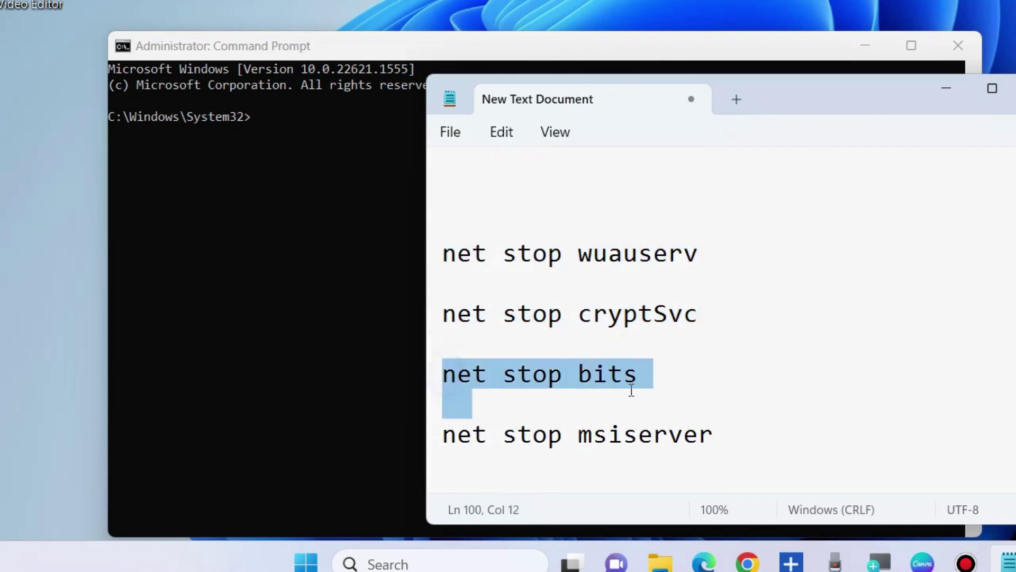
pyautogui.moveTo(443, 434); pyautogui.dragTo(724, 442)
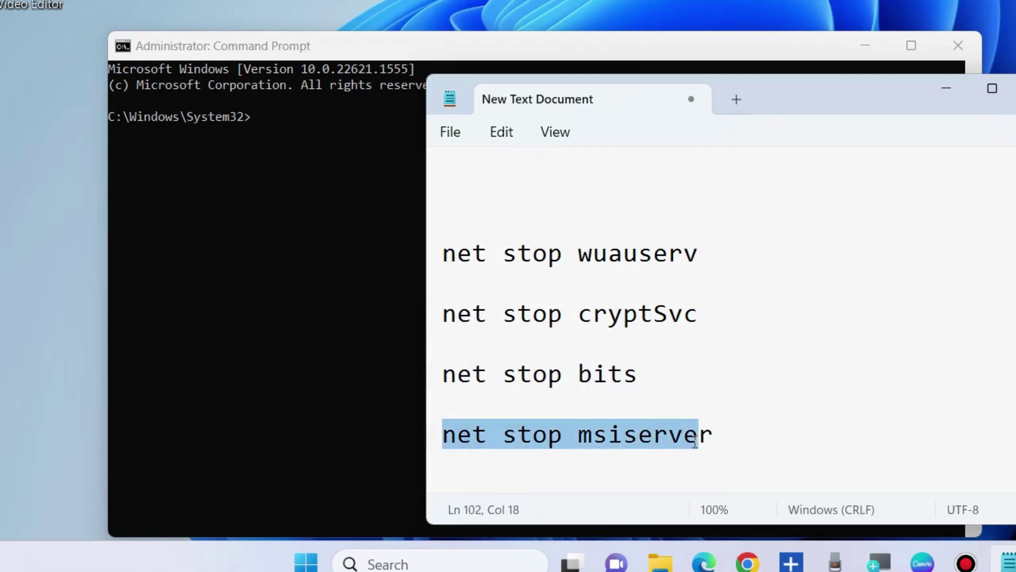
pyautogui.moveTo(431, 257); pyautogui.dragTo(722, 442)
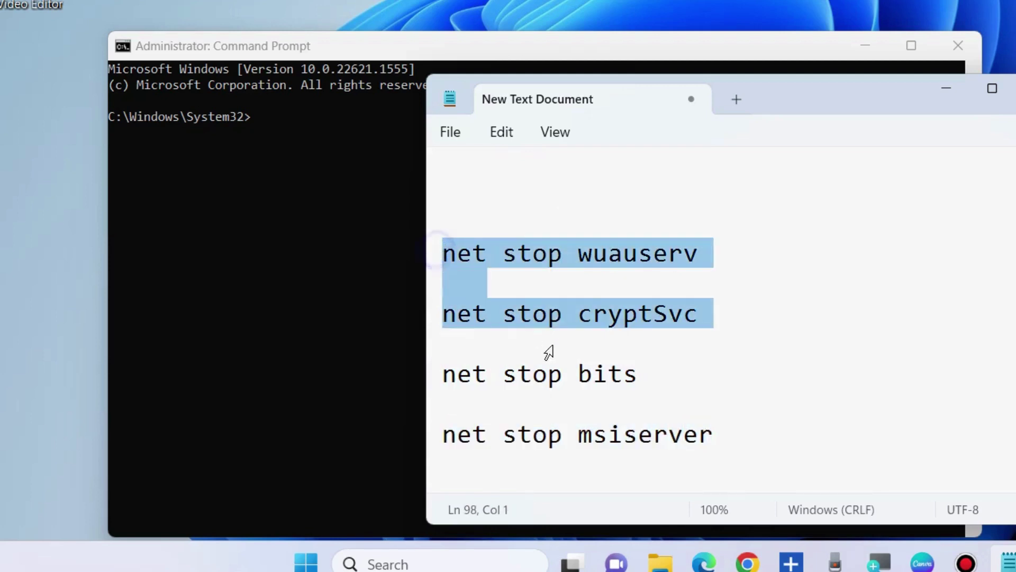
# Clear the highlight and click through each of the four net stop lines.
pyautogui.click(738, 300)
pyautogui.click(717, 254)
pyautogui.click(731, 324)
pyautogui.click(680, 362)
pyautogui.click(697, 406)
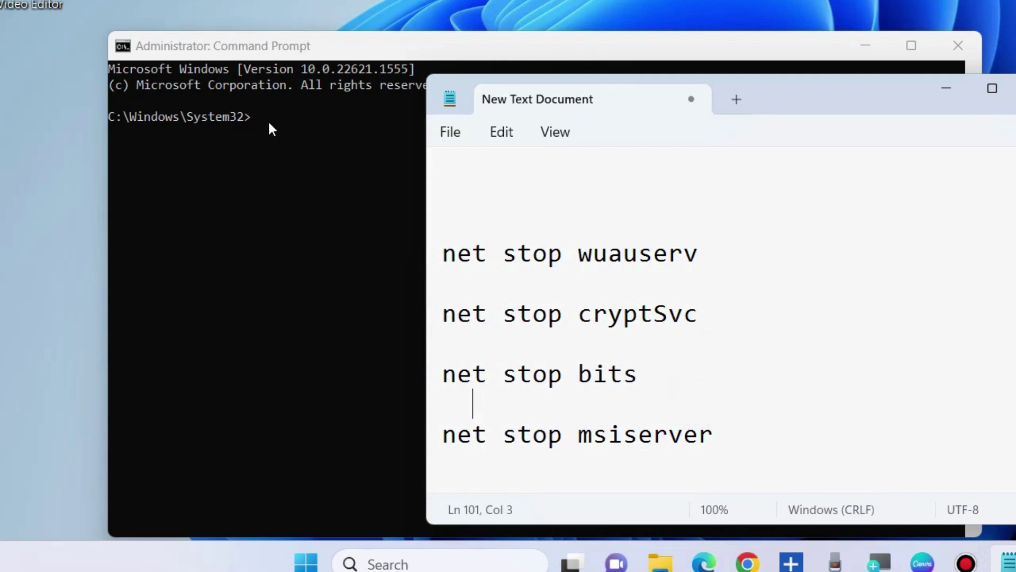
pyautogui.scroll(-2, 545, 300)
pyautogui.scroll(-3, 545, 300)
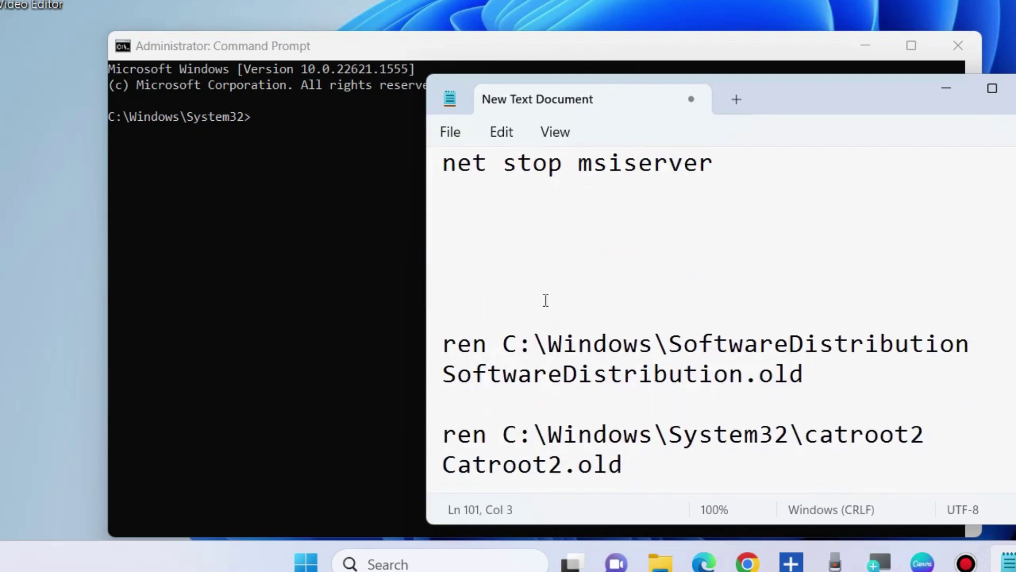
pyautogui.scroll(-3, 547, 300)
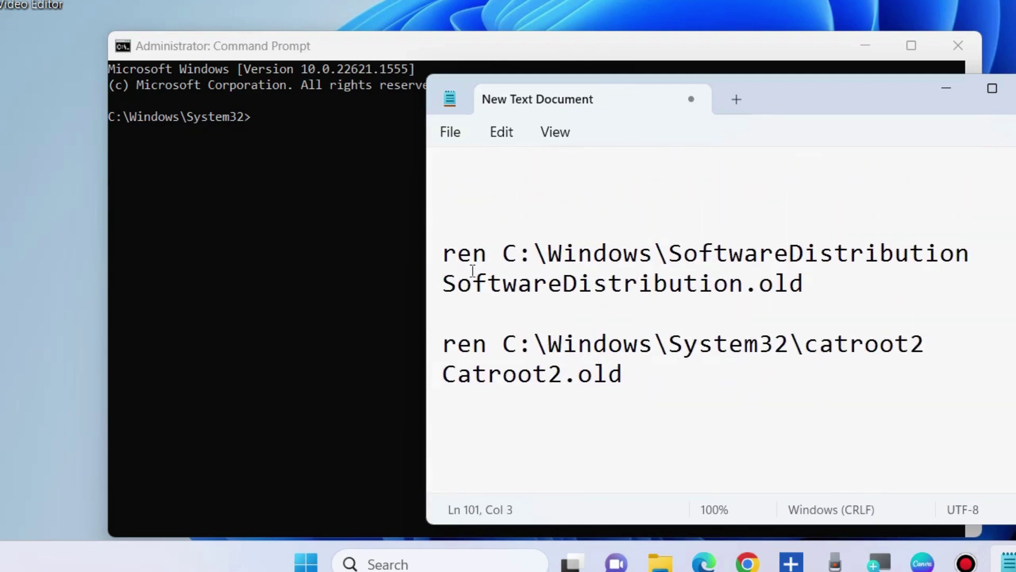
pyautogui.moveTo(437, 252); pyautogui.dragTo(454, 280)
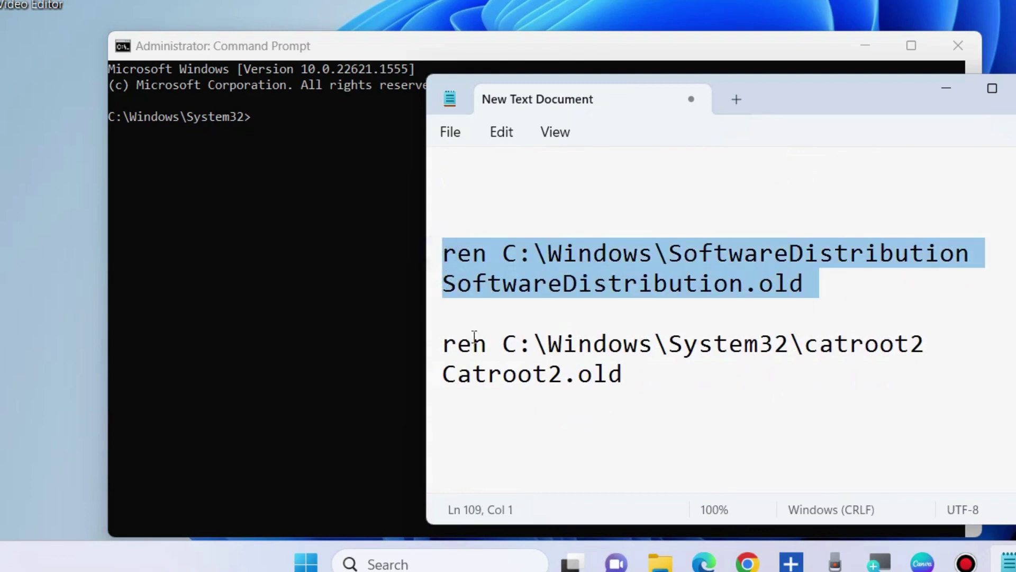
pyautogui.moveTo(437, 352); pyautogui.dragTo(439, 373)
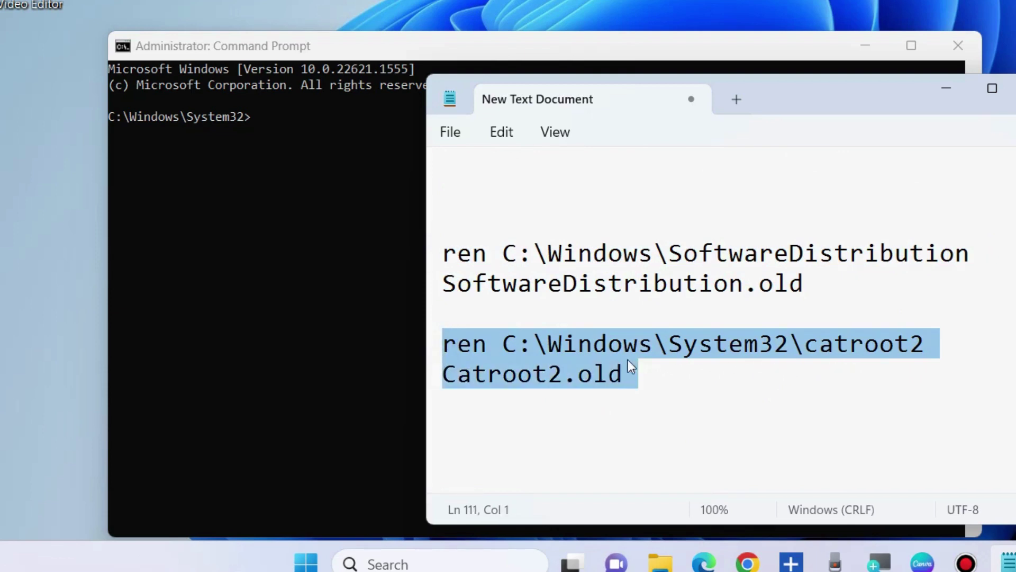
pyautogui.click(534, 324)
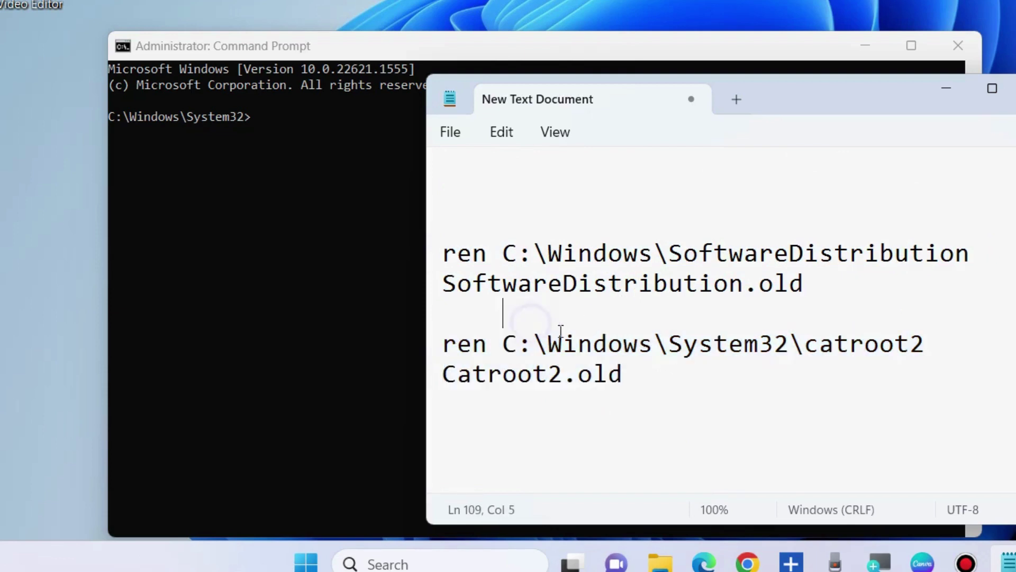
pyautogui.scroll(-3, 533, 324)
pyautogui.scroll(-3, 508, 321)
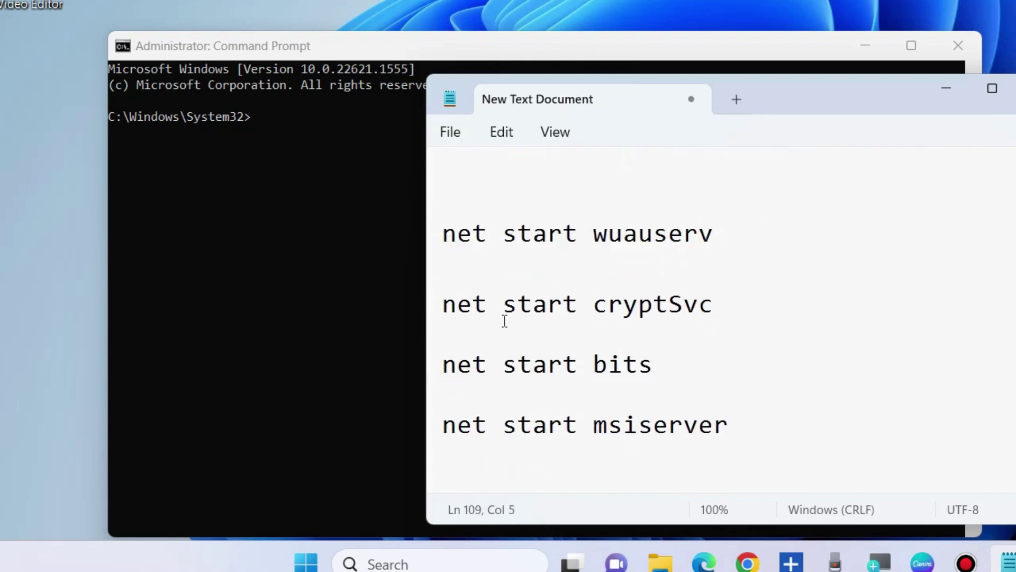
pyautogui.scroll(-3, 504, 321)
pyautogui.moveTo(443, 193)
pyautogui.mouseDown()
pyautogui.moveTo(457, 228)
pyautogui.moveTo(456, 287)
pyautogui.mouseUp()
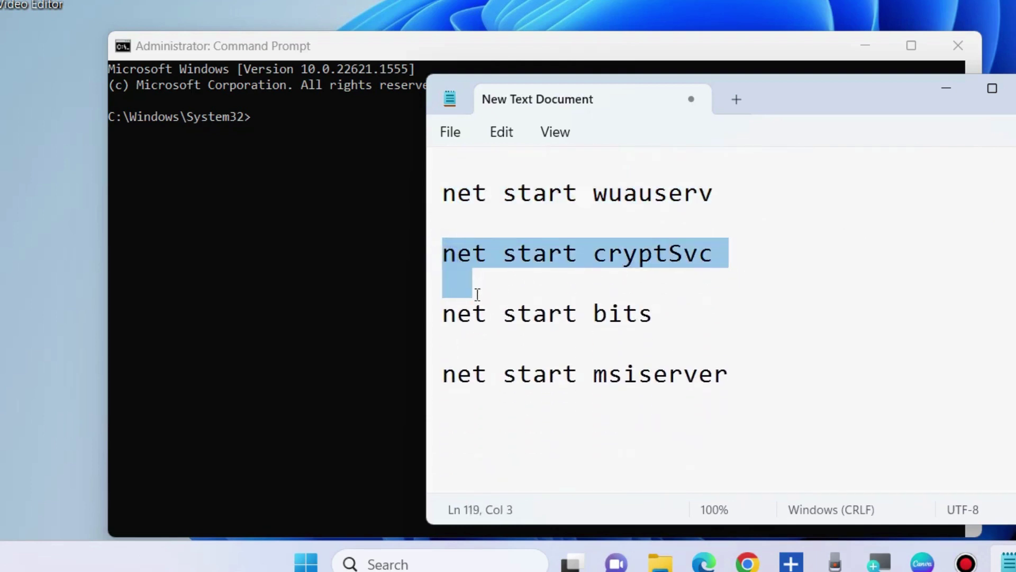
pyautogui.tripleClick(443, 314)
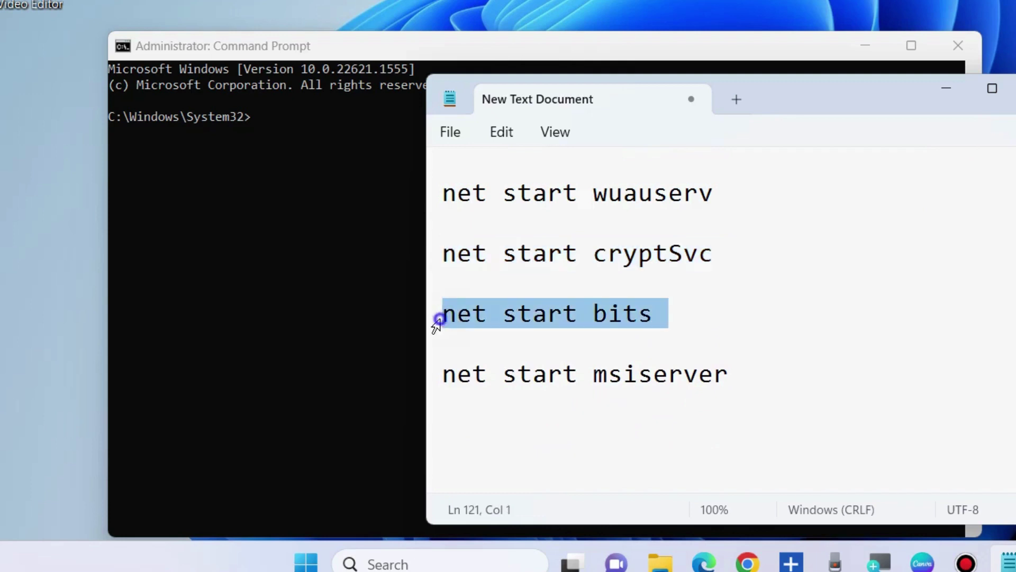
pyautogui.tripleClick(443, 375)
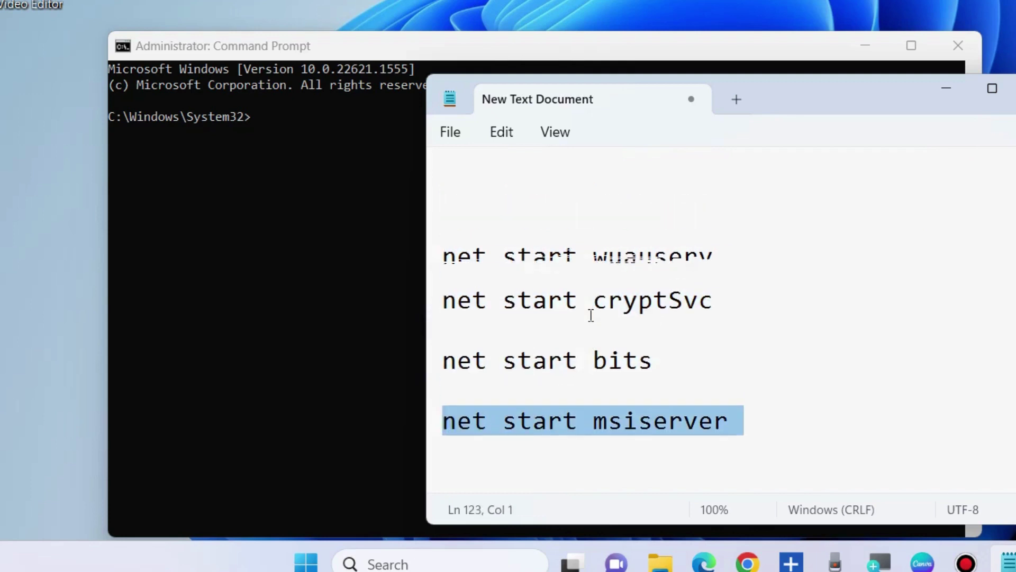
pyautogui.scroll(-3, 591, 314)
pyautogui.scroll(2, 591, 314)
pyautogui.scroll(3, 562, 302)
pyautogui.scroll(2, 561, 303)
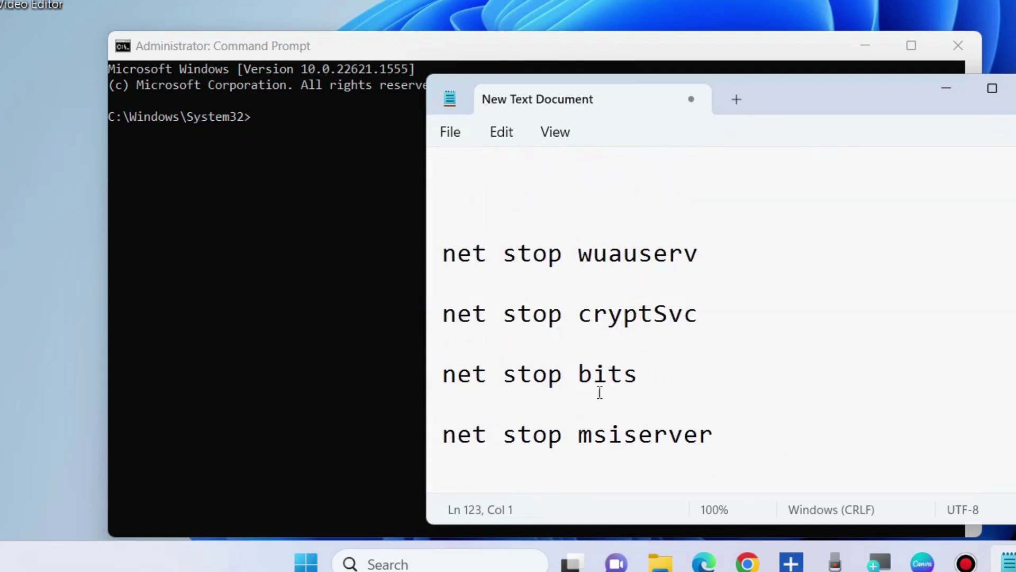